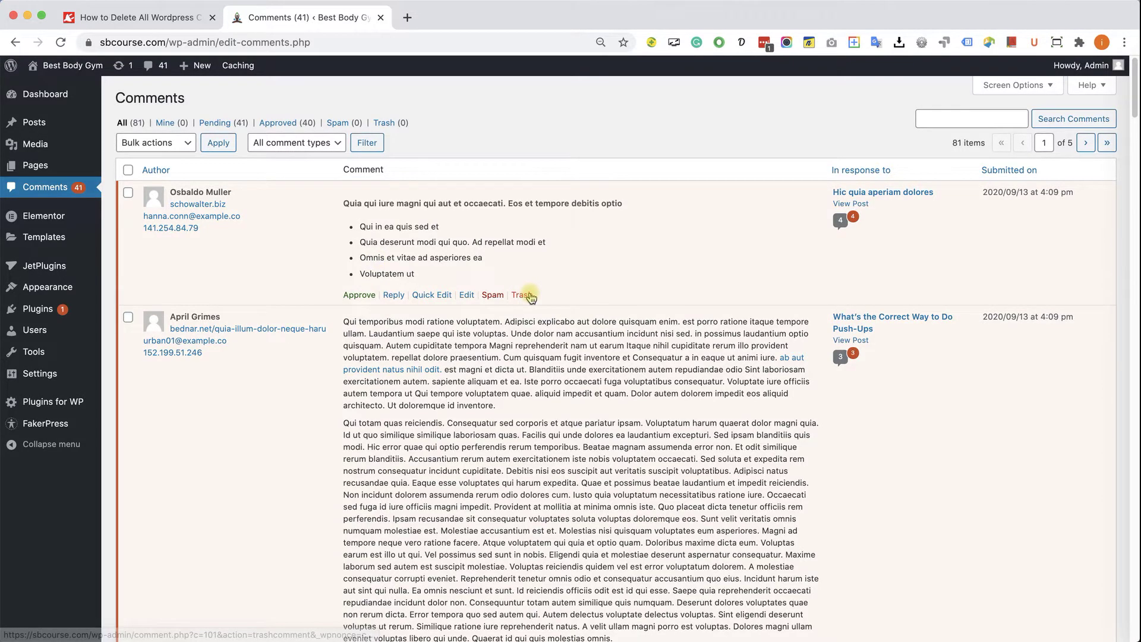
{"action": "left_click", "coordinate": [523, 295]}
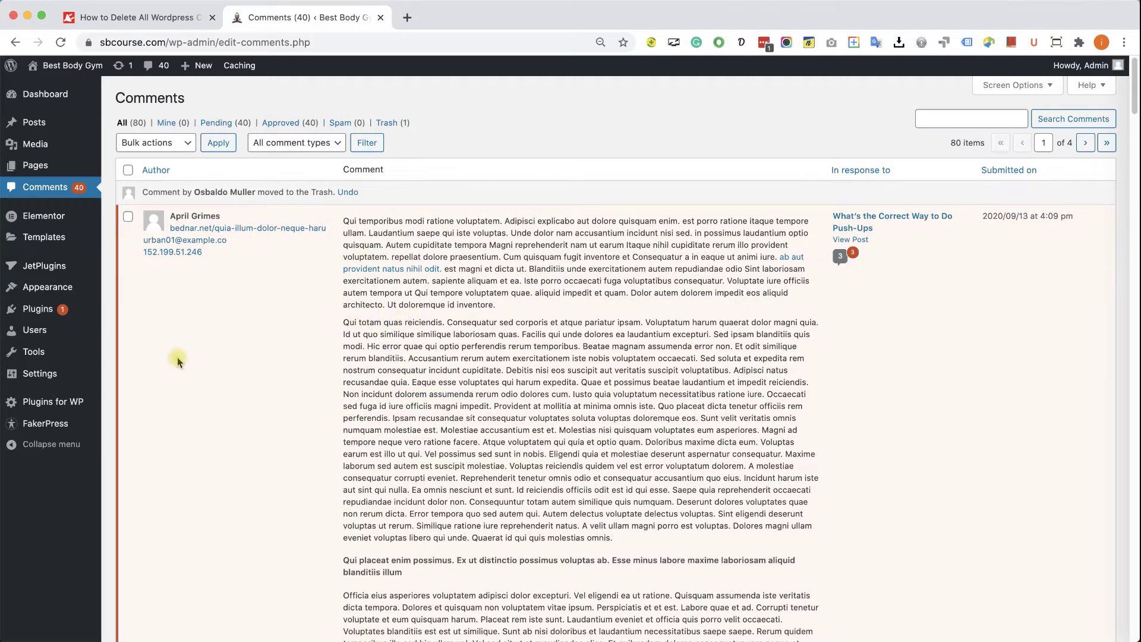
{"action": "scroll", "coordinate": [170, 352], "scroll_direction": "down", "scroll_amount": 1}
{"action": "scroll", "coordinate": [125, 337], "scroll_direction": "down", "scroll_amount": 5}
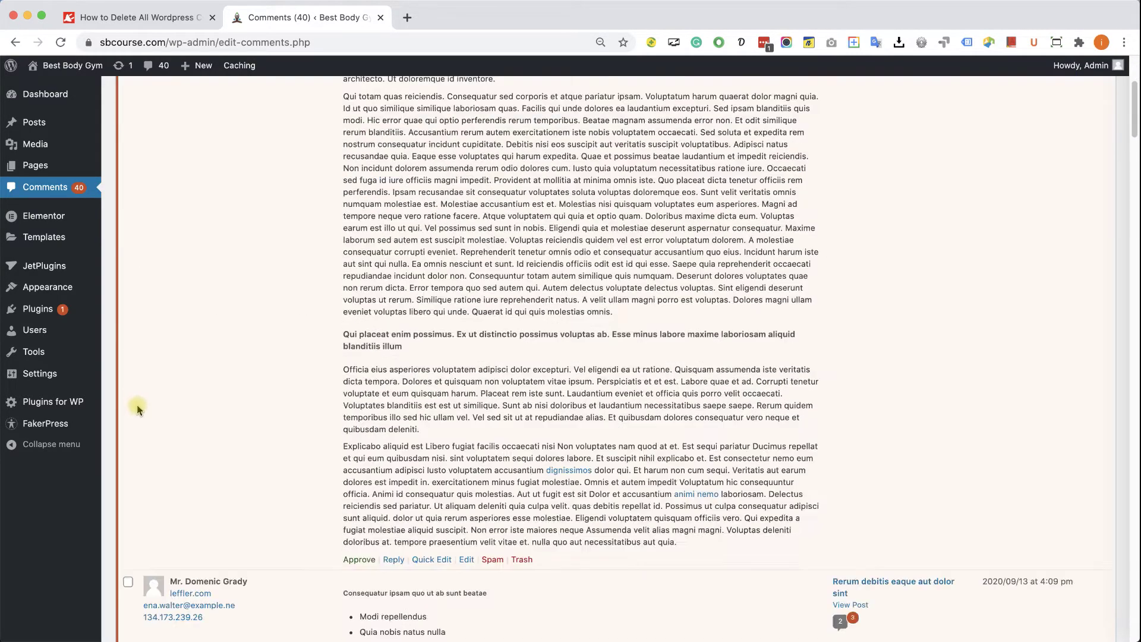
{"action": "scroll", "coordinate": [133, 417], "scroll_direction": "down", "scroll_amount": 6}
{"action": "left_click", "coordinate": [127, 338]}
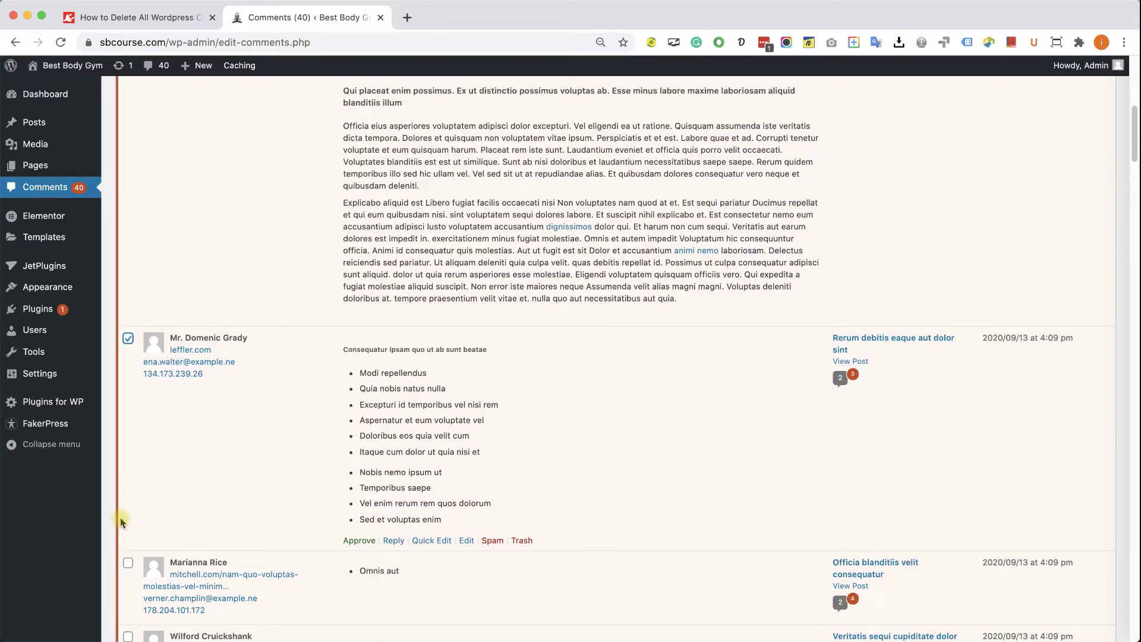
{"action": "left_click", "coordinate": [128, 563]}
{"action": "scroll", "coordinate": [227, 420], "scroll_direction": "up", "scroll_amount": 2}
{"action": "scroll", "coordinate": [227, 420], "scroll_direction": "up", "scroll_amount": 4}
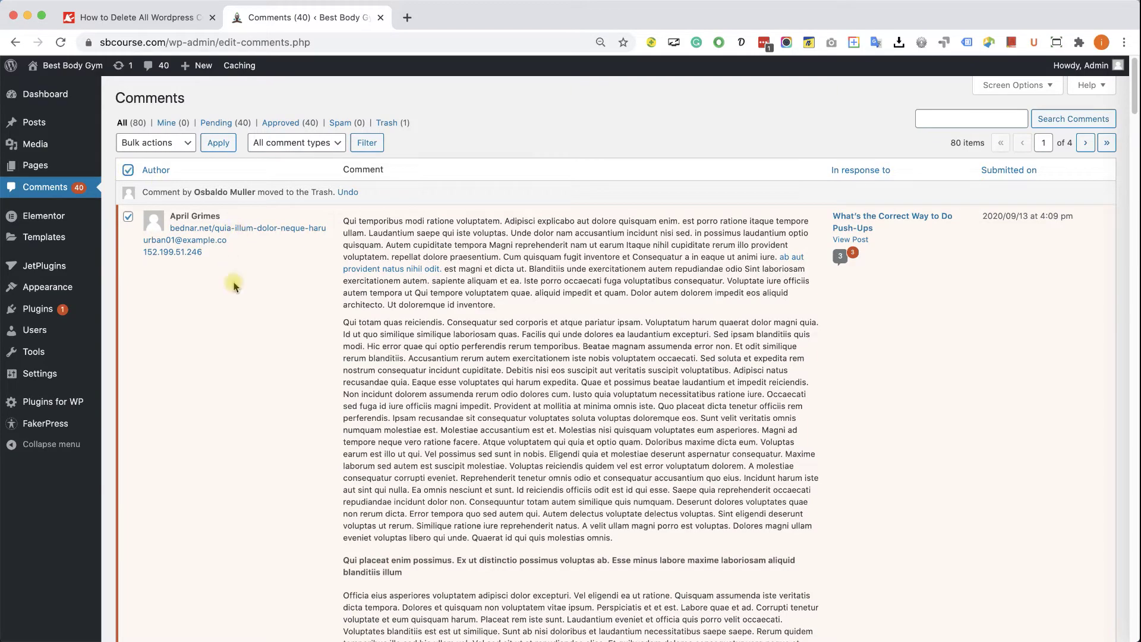
{"action": "scroll", "coordinate": [227, 298], "scroll_direction": "down", "scroll_amount": 10}
{"action": "scroll", "coordinate": [196, 348], "scroll_direction": "down", "scroll_amount": 5}
{"action": "scroll", "coordinate": [178, 379], "scroll_direction": "down", "scroll_amount": 5}
{"action": "scroll", "coordinate": [177, 378], "scroll_direction": "down", "scroll_amount": 5}
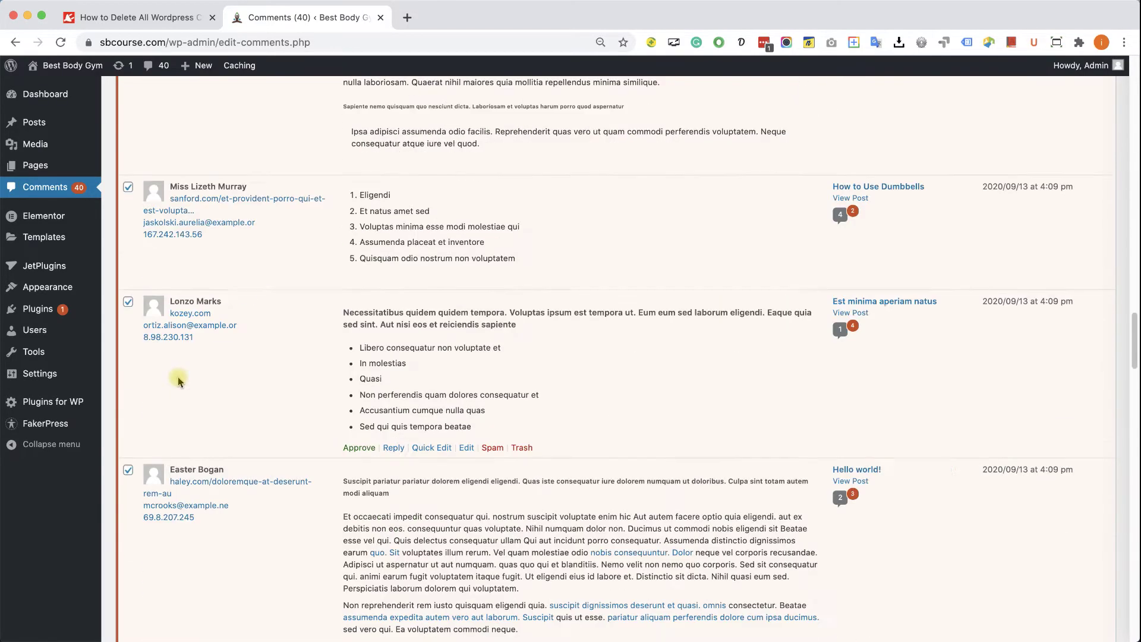
{"action": "scroll", "coordinate": [178, 378], "scroll_direction": "down", "scroll_amount": 3}
{"action": "scroll", "coordinate": [178, 378], "scroll_direction": "down", "scroll_amount": 2}
{"action": "scroll", "coordinate": [178, 377], "scroll_direction": "up", "scroll_amount": 5}
{"action": "scroll", "coordinate": [177, 377], "scroll_direction": "up", "scroll_amount": 5}
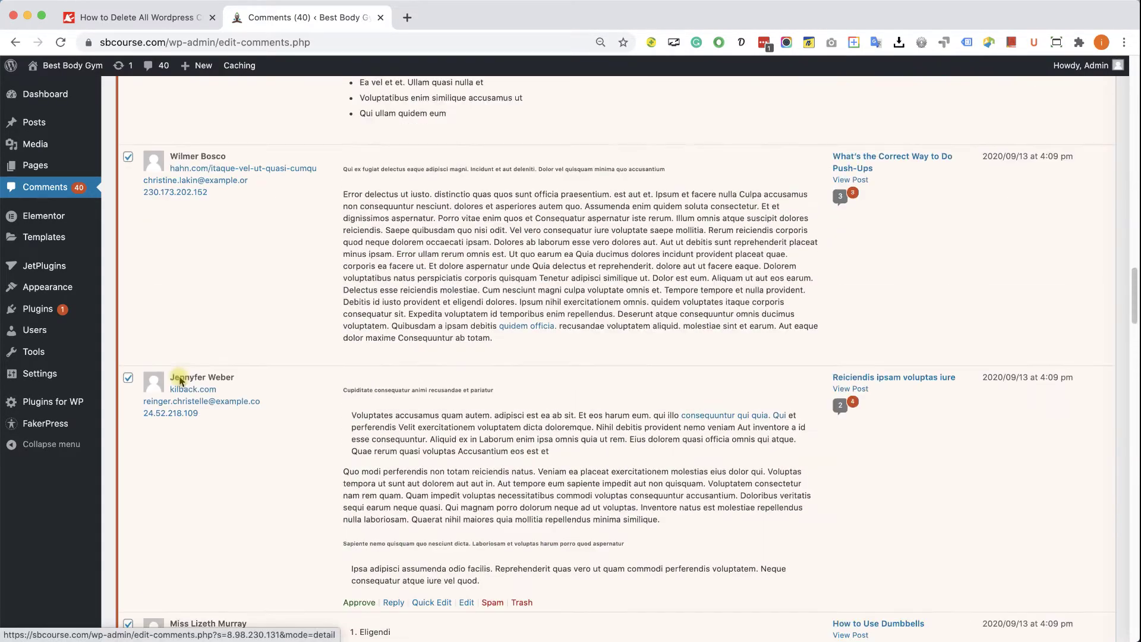
{"action": "scroll", "coordinate": [177, 378], "scroll_direction": "up", "scroll_amount": 5}
{"action": "scroll", "coordinate": [178, 377], "scroll_direction": "up", "scroll_amount": 5}
{"action": "scroll", "coordinate": [177, 377], "scroll_direction": "up", "scroll_amount": 2}
{"action": "scroll", "coordinate": [179, 379], "scroll_direction": "up", "scroll_amount": 5}
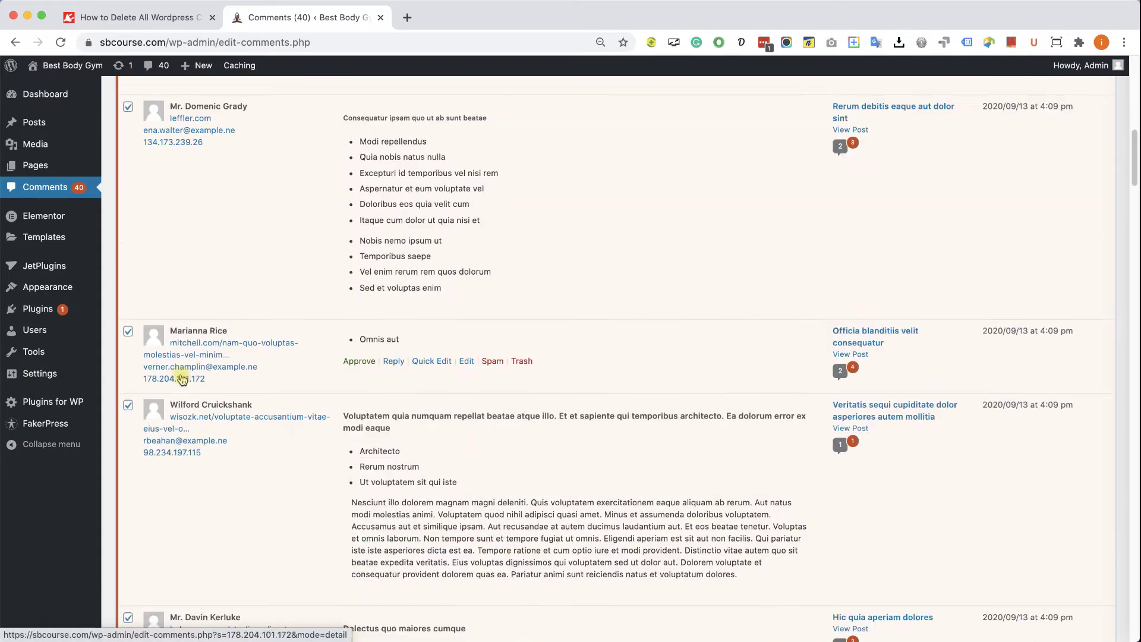
{"action": "scroll", "coordinate": [247, 267], "scroll_direction": "up", "scroll_amount": 2}
{"action": "scroll", "coordinate": [247, 267], "scroll_direction": "up", "scroll_amount": 5}
{"action": "scroll", "coordinate": [247, 267], "scroll_direction": "up", "scroll_amount": 5}
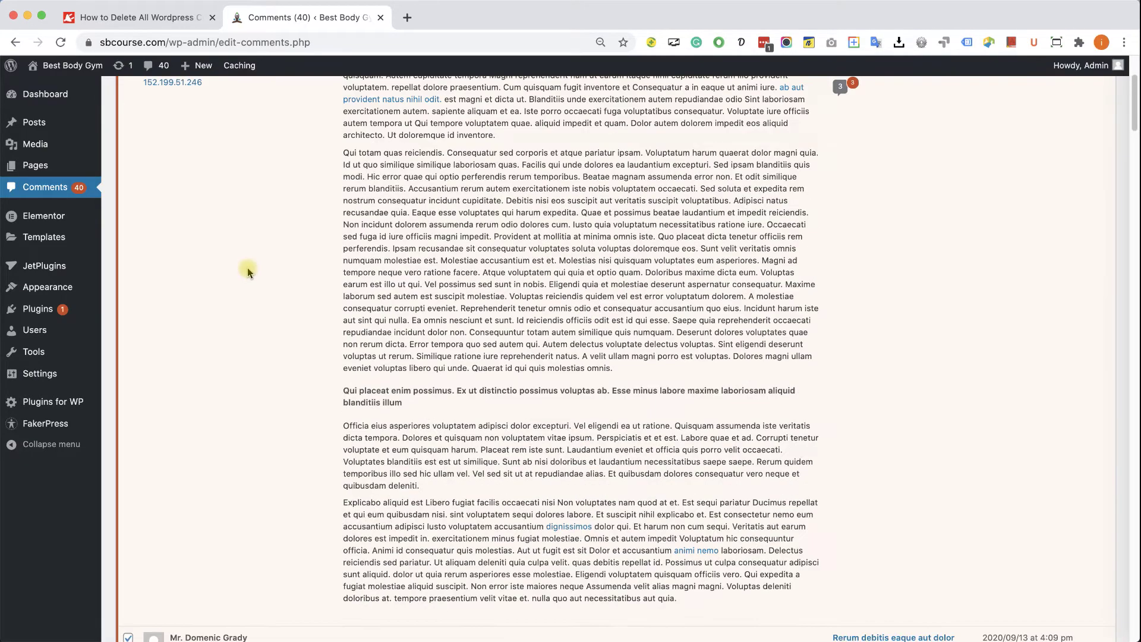
{"action": "scroll", "coordinate": [247, 268], "scroll_direction": "up", "scroll_amount": 5}
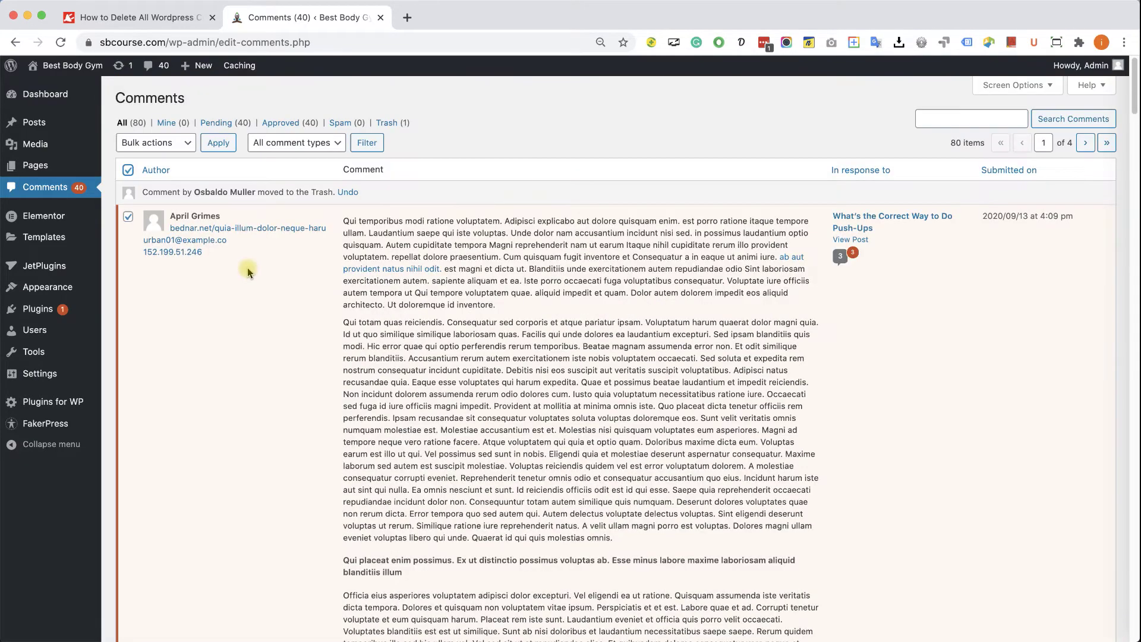
{"action": "left_click", "coordinate": [167, 146]}
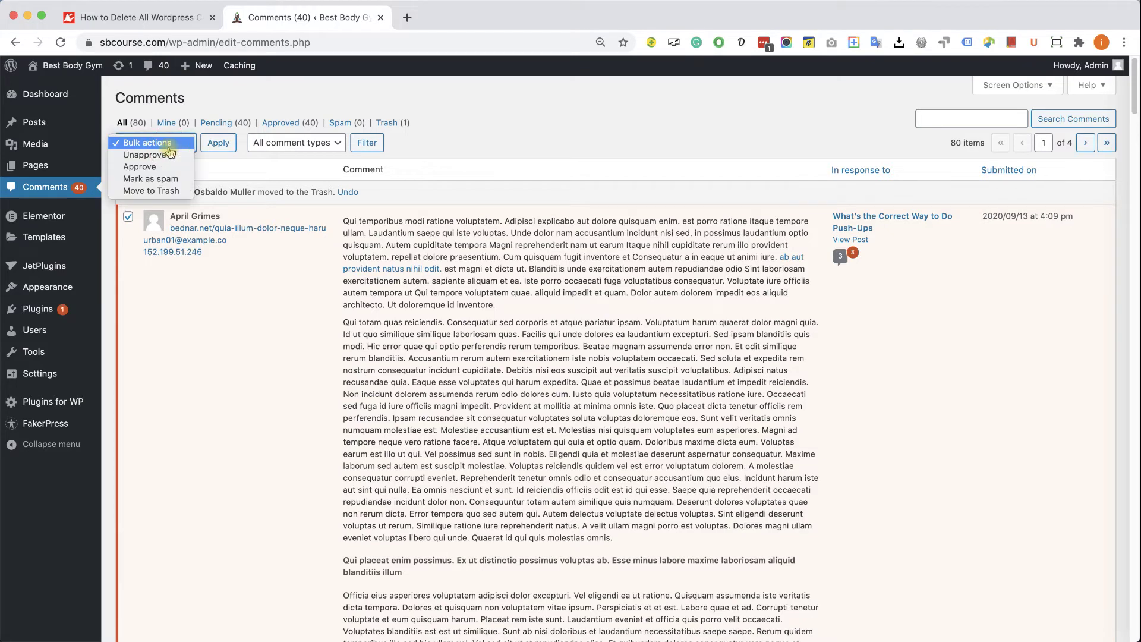
Apply Move to Trash to all checked comments, leaving 60 comments.
{"action": "left_click", "coordinate": [171, 192]}
{"action": "left_click", "coordinate": [224, 147]}
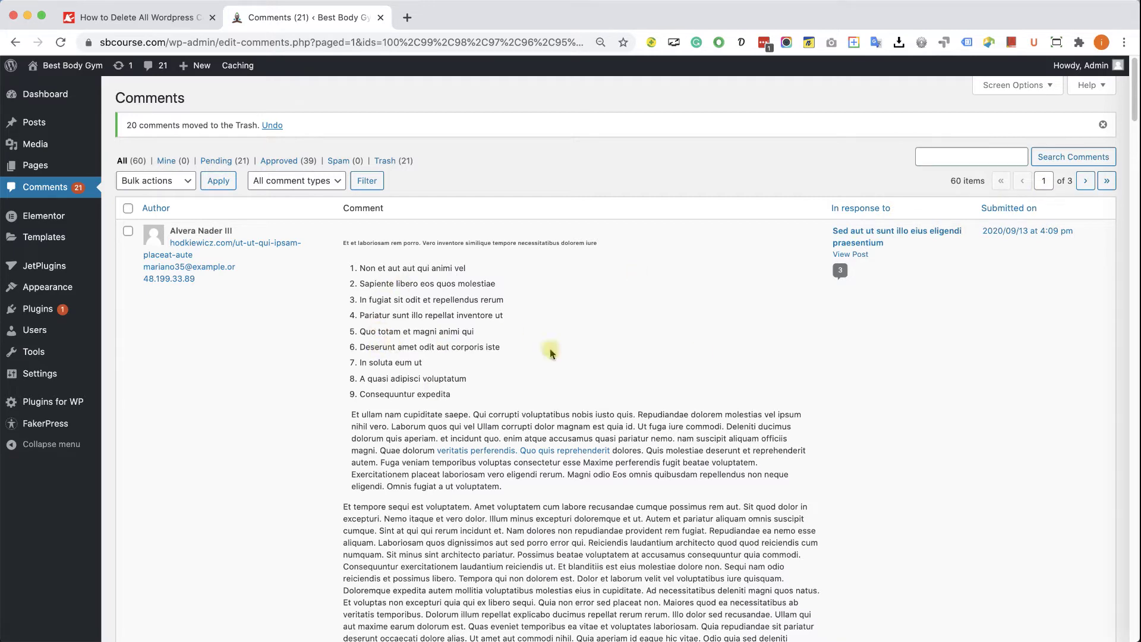
Show 100 comments per page and select all 60 remaining comments.
{"action": "left_click", "coordinate": [1034, 86]}
{"action": "type", "text": "100"}
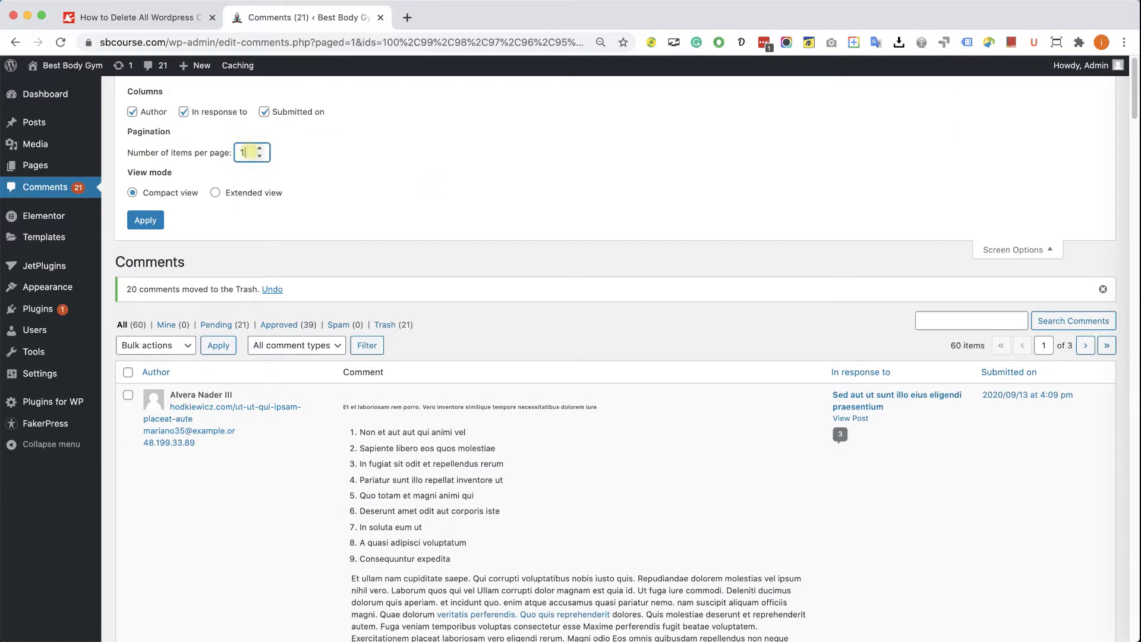
{"action": "left_click", "coordinate": [152, 227]}
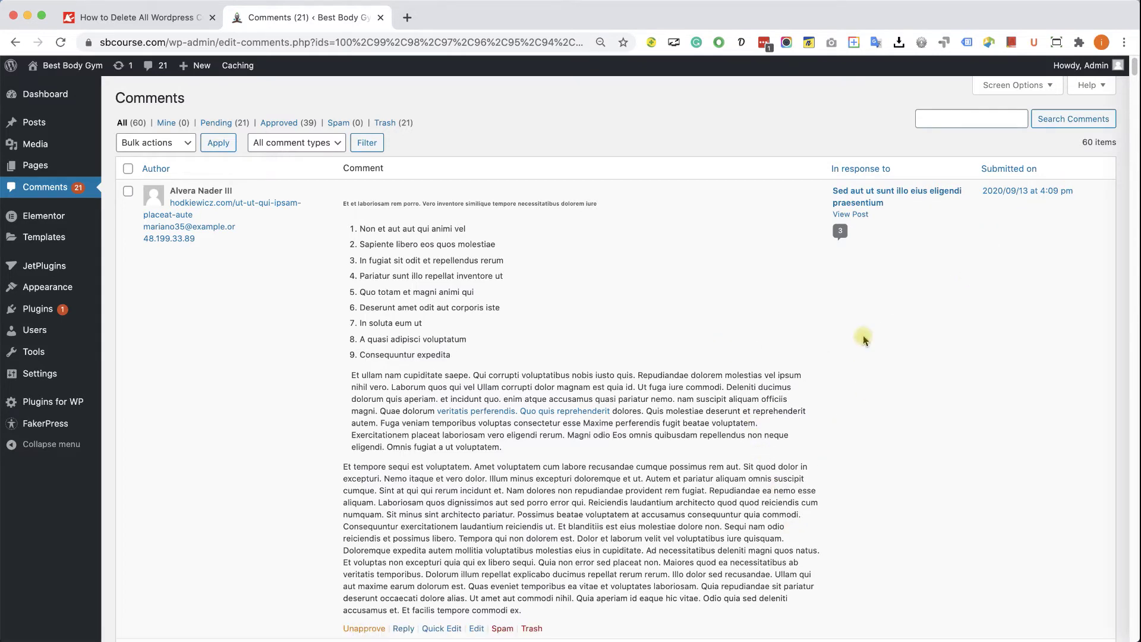
{"action": "left_click", "coordinate": [129, 169]}
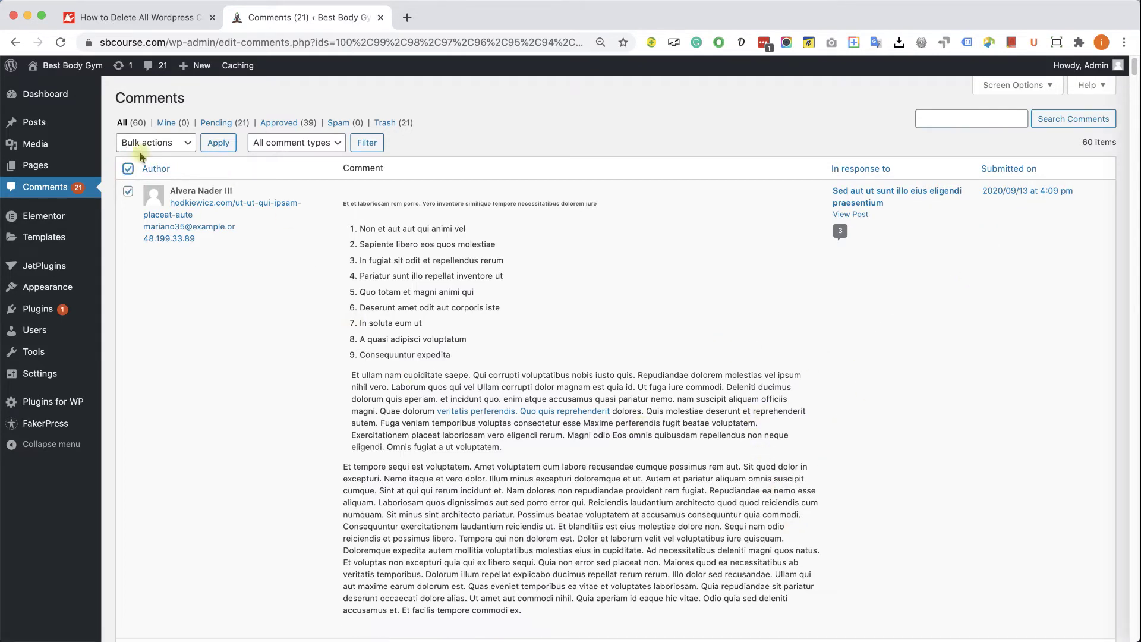
Move all the selected comments to the Trash with the bulk action.
{"action": "left_click", "coordinate": [143, 152]}
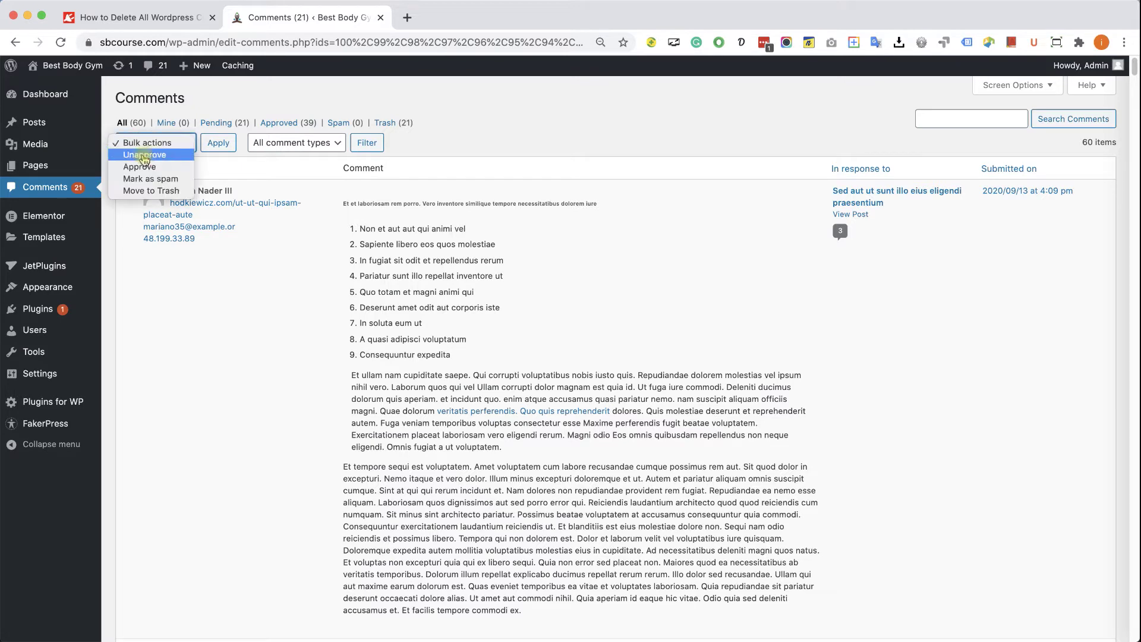
{"action": "left_click", "coordinate": [147, 190]}
{"action": "left_click", "coordinate": [208, 145]}
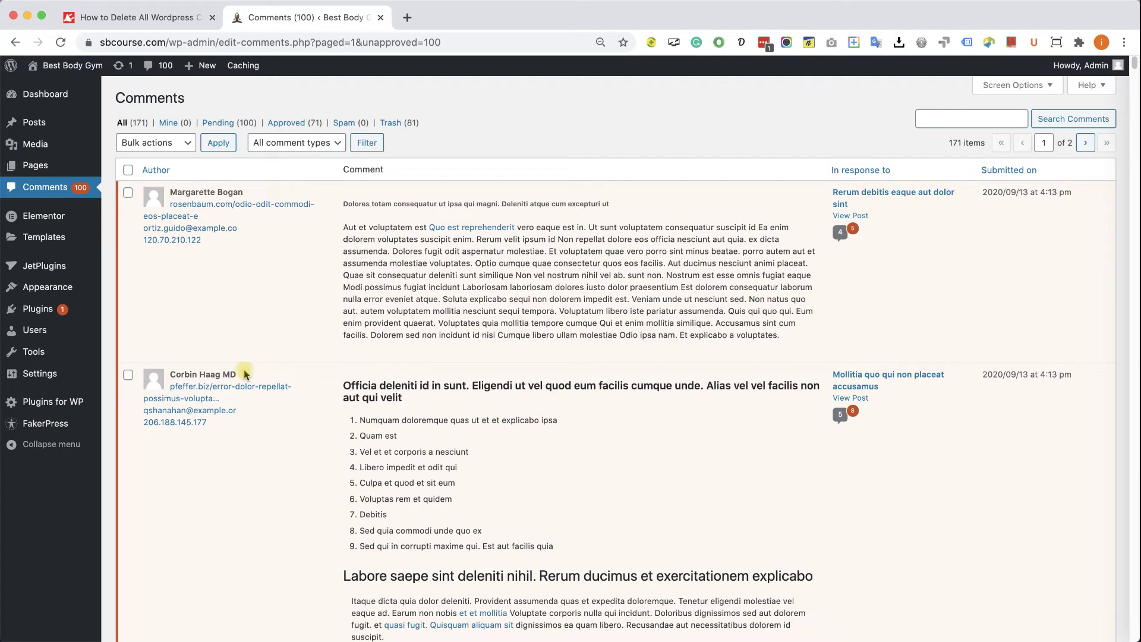
{"action": "mouse_move", "coordinate": [38, 309]}
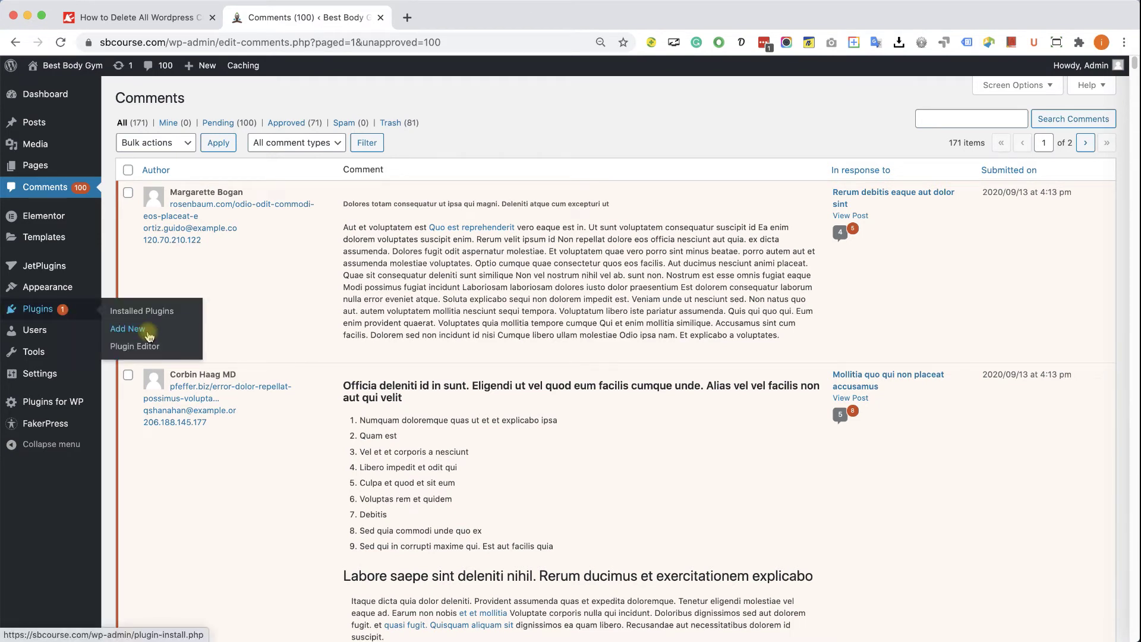
Open Add Plugins in a new tab and copy 'Delete All Comments of WordPress' from the article.
{"action": "left_click", "coordinate": [148, 336], "text": "super"}
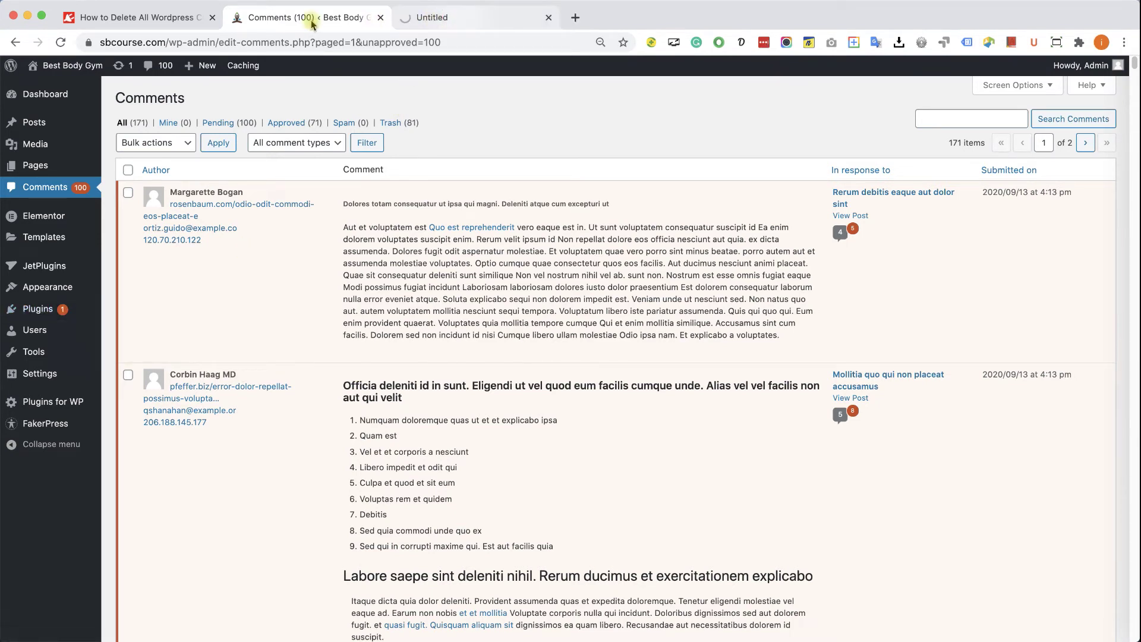
{"action": "left_click_drag", "start_coordinate": [460, 23], "coordinate": [298, 23]}
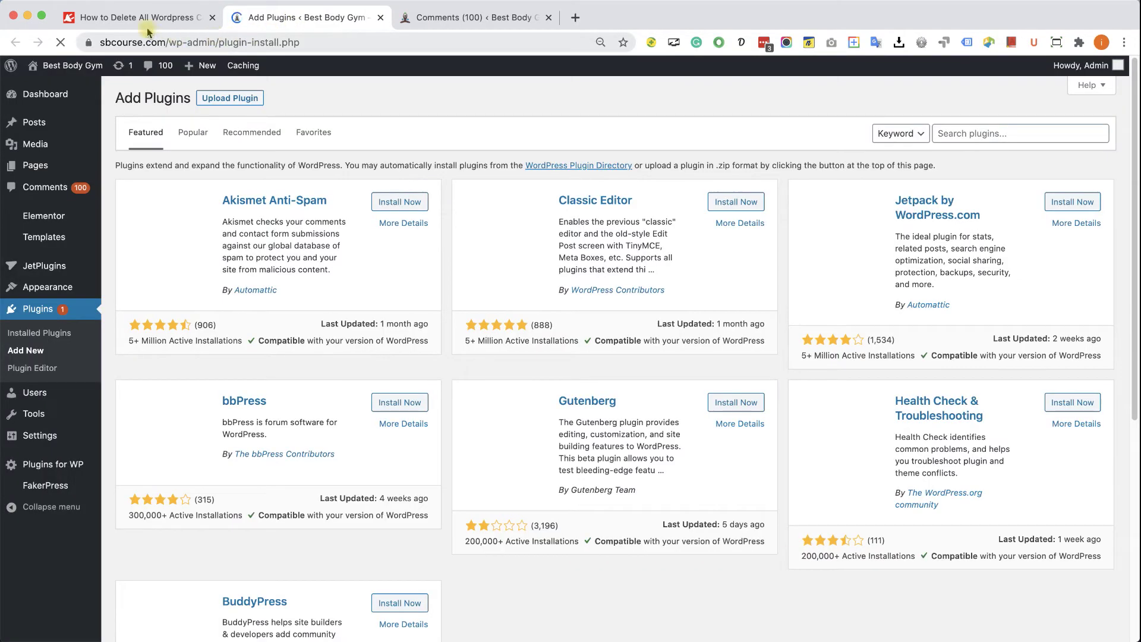
{"action": "left_click", "coordinate": [140, 22]}
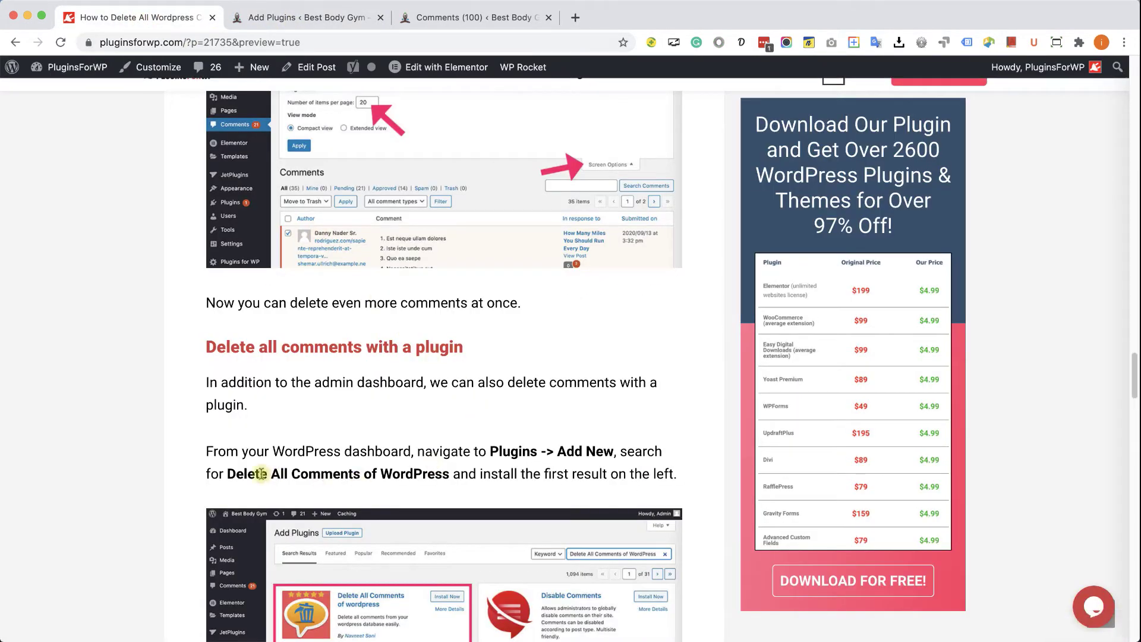
{"action": "left_click_drag", "start_coordinate": [227, 474], "coordinate": [453, 474]}
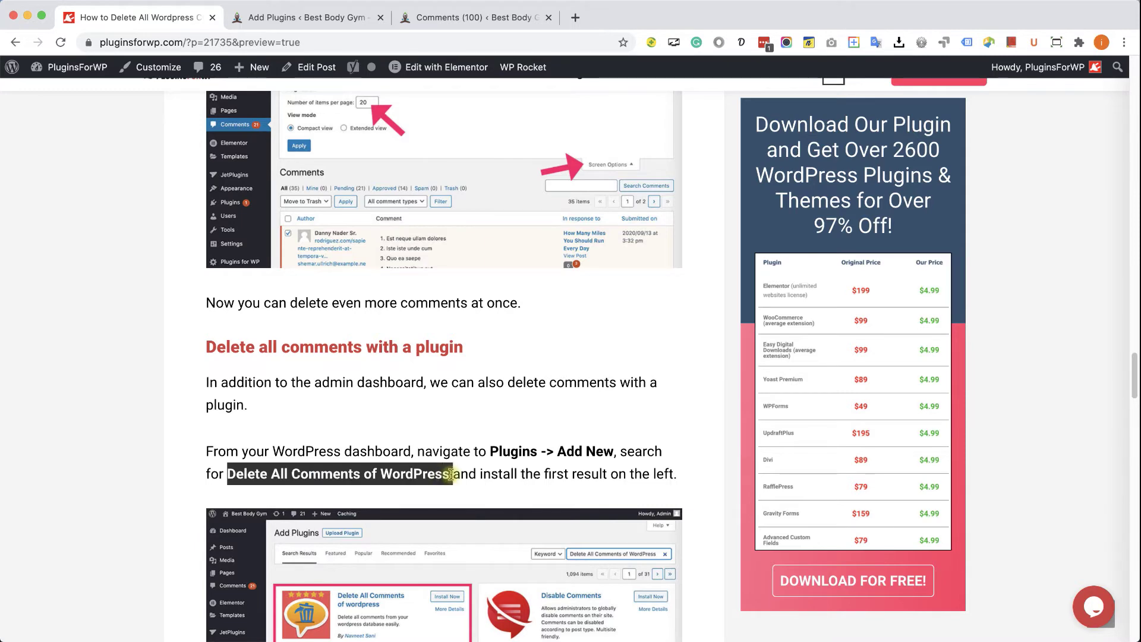
{"action": "right_click", "coordinate": [453, 474]}
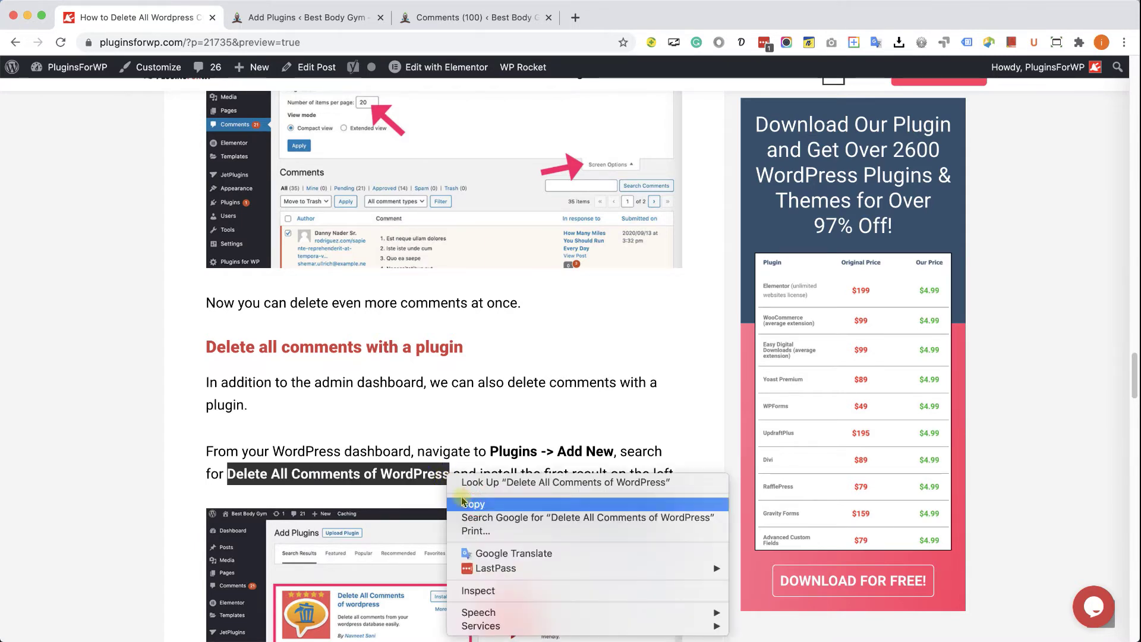
{"action": "left_click", "coordinate": [473, 501]}
{"action": "left_click", "coordinate": [419, 477]}
{"action": "left_click", "coordinate": [335, 18]}
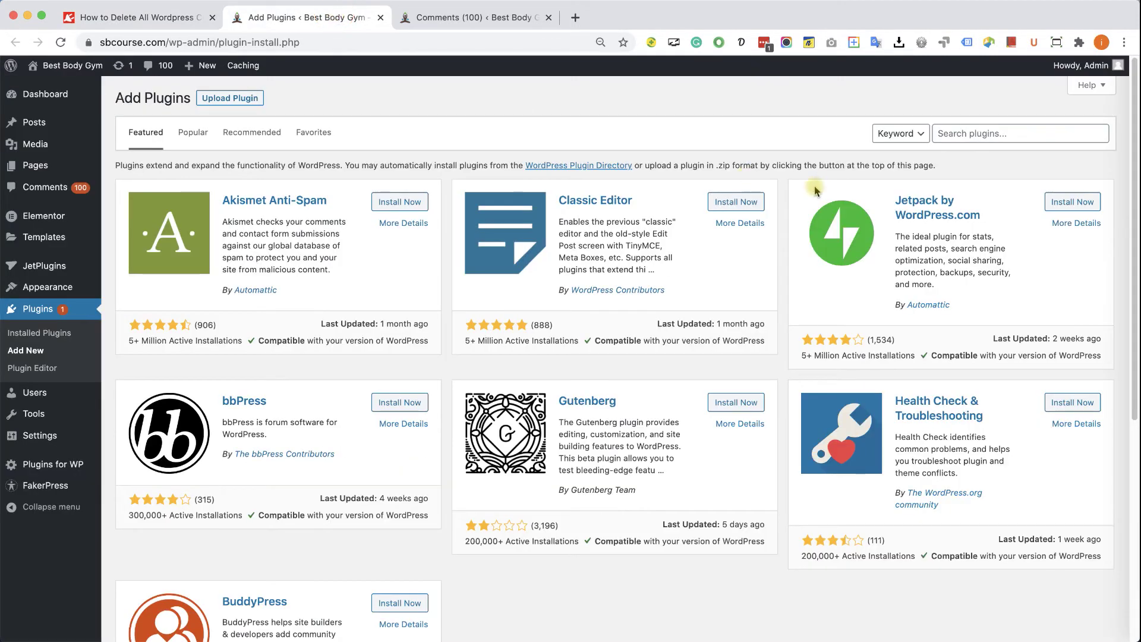
Search for the pasted 'Delete All Comments of wordpress' plugin, install it and activate it.
{"action": "left_click", "coordinate": [992, 135]}
{"action": "key", "text": "super+v"}
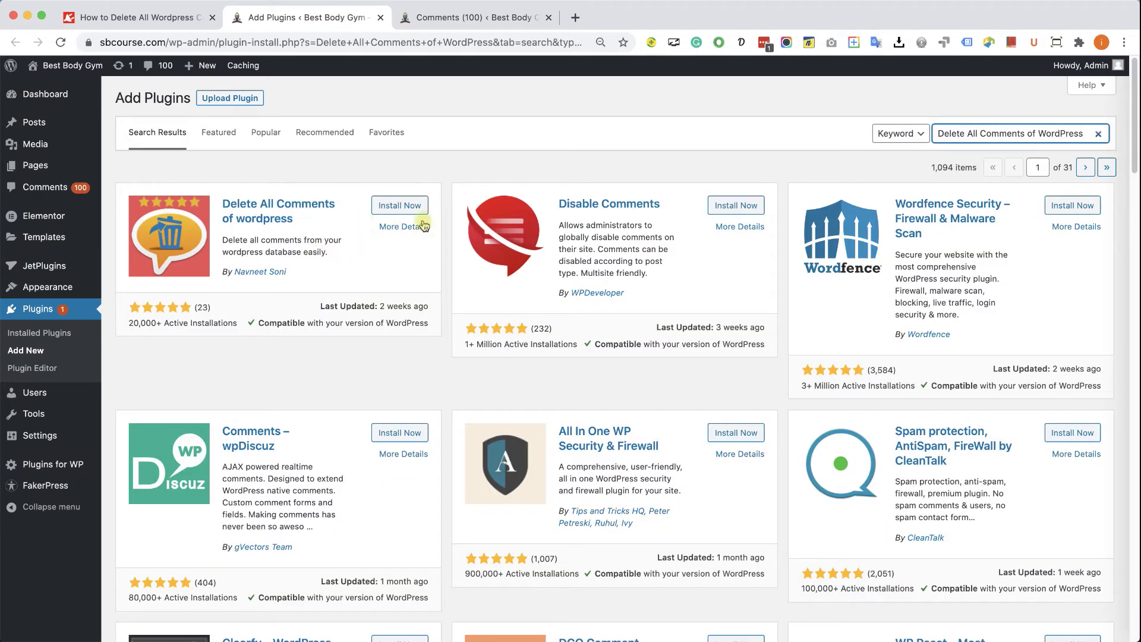
{"action": "left_click", "coordinate": [401, 207]}
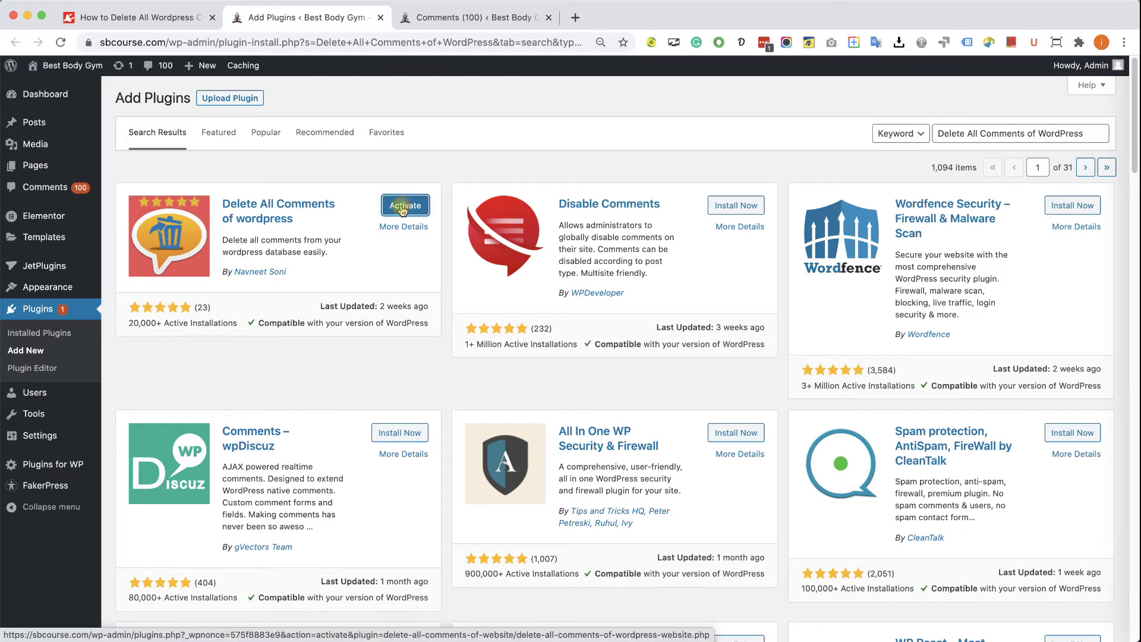
{"action": "left_click", "coordinate": [403, 211]}
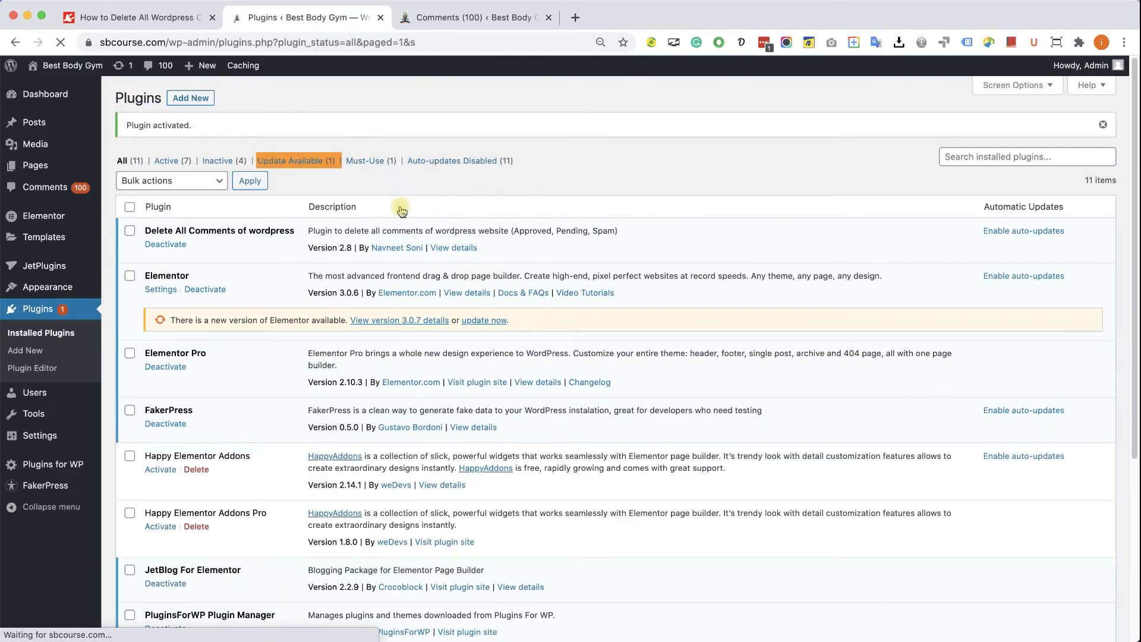
{"action": "mouse_move", "coordinate": [34, 415]}
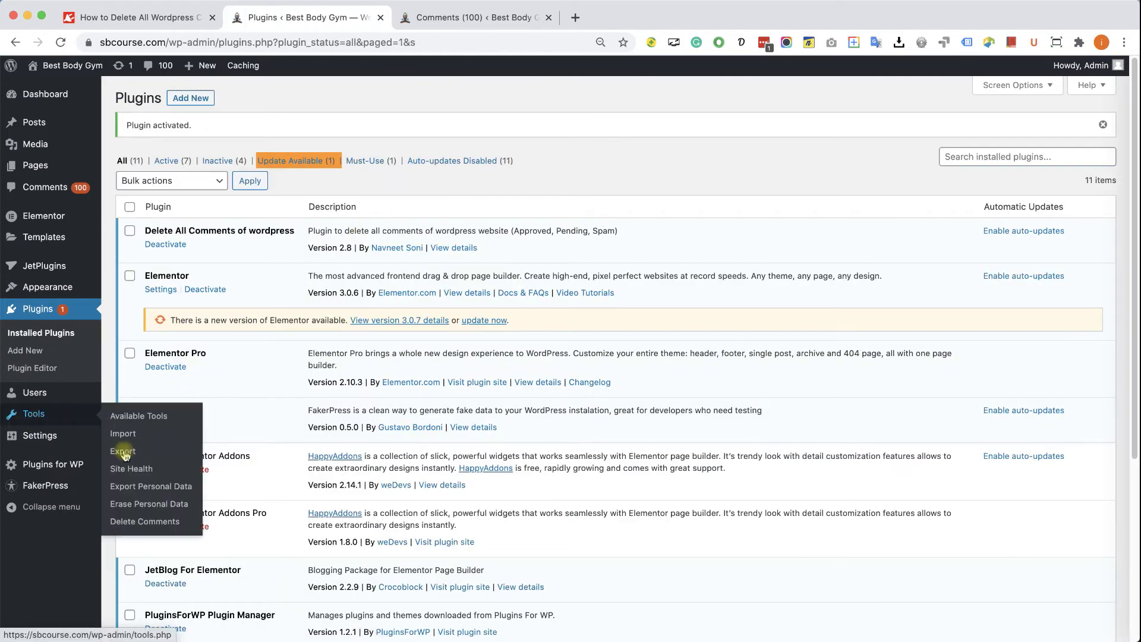
Open Tools > Delete Comments, showing 171 total comments.
{"action": "left_click", "coordinate": [158, 524]}
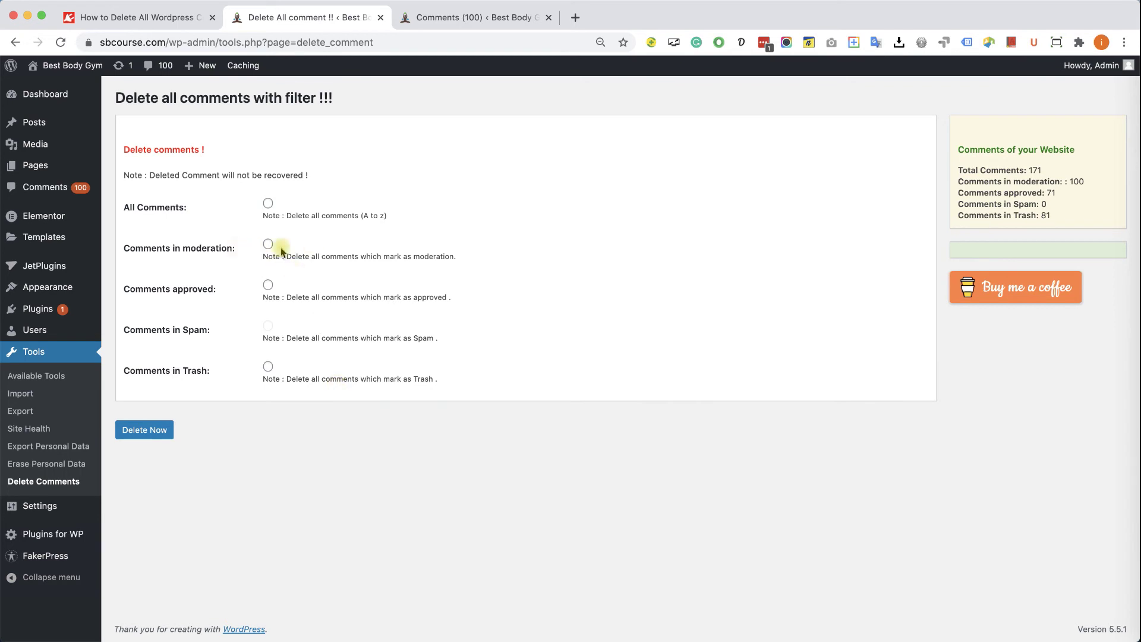
{"action": "left_click", "coordinate": [420, 18]}
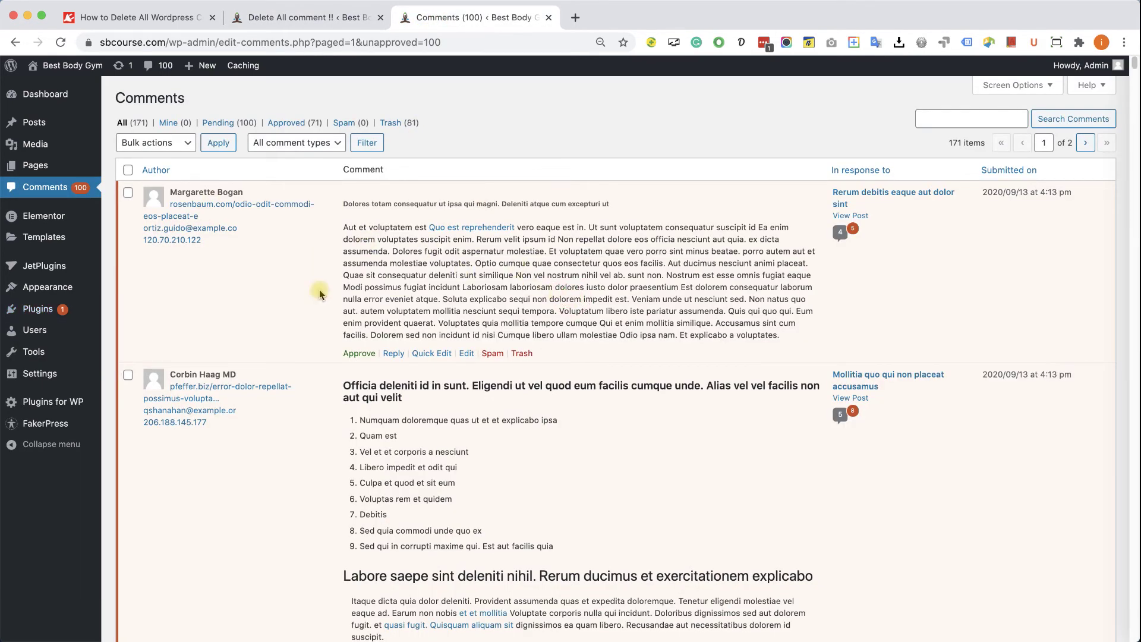
{"action": "scroll", "coordinate": [229, 349], "scroll_direction": "down", "scroll_amount": 2}
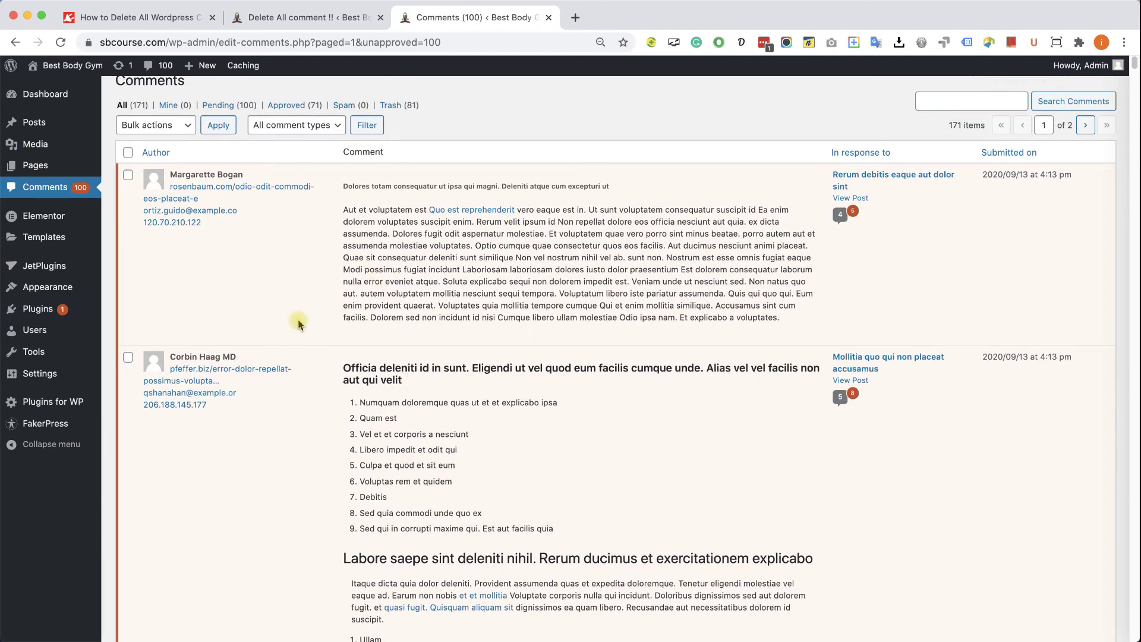
{"action": "left_click", "coordinate": [295, 19]}
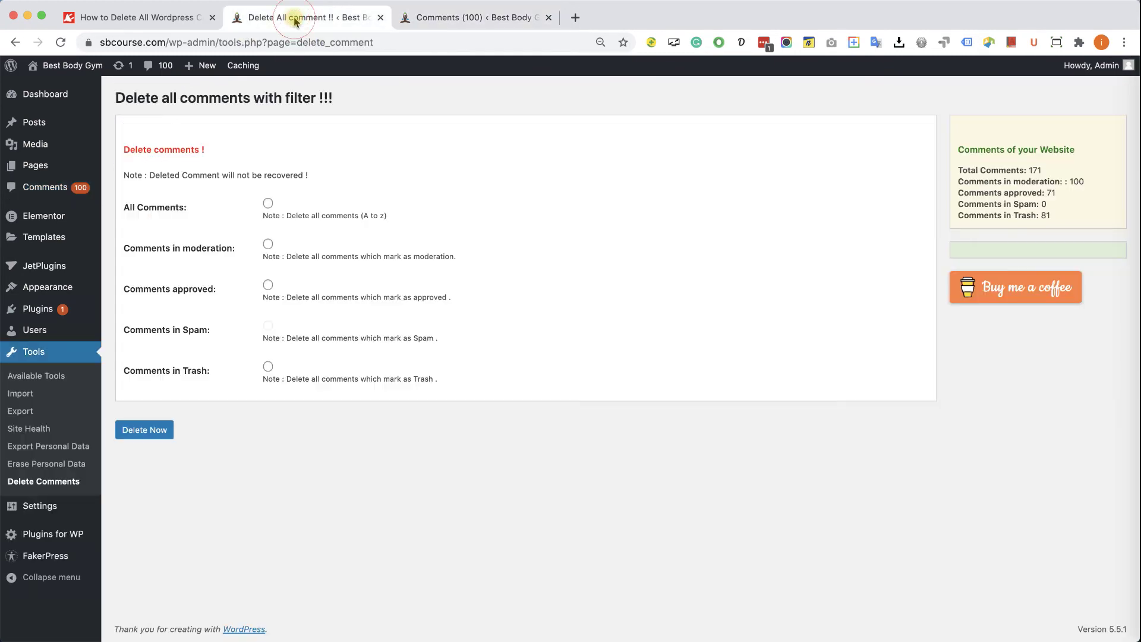
Delete all comments in moderation with the Delete Comments tool, declining the follow-up prompt.
{"action": "left_click", "coordinate": [267, 245]}
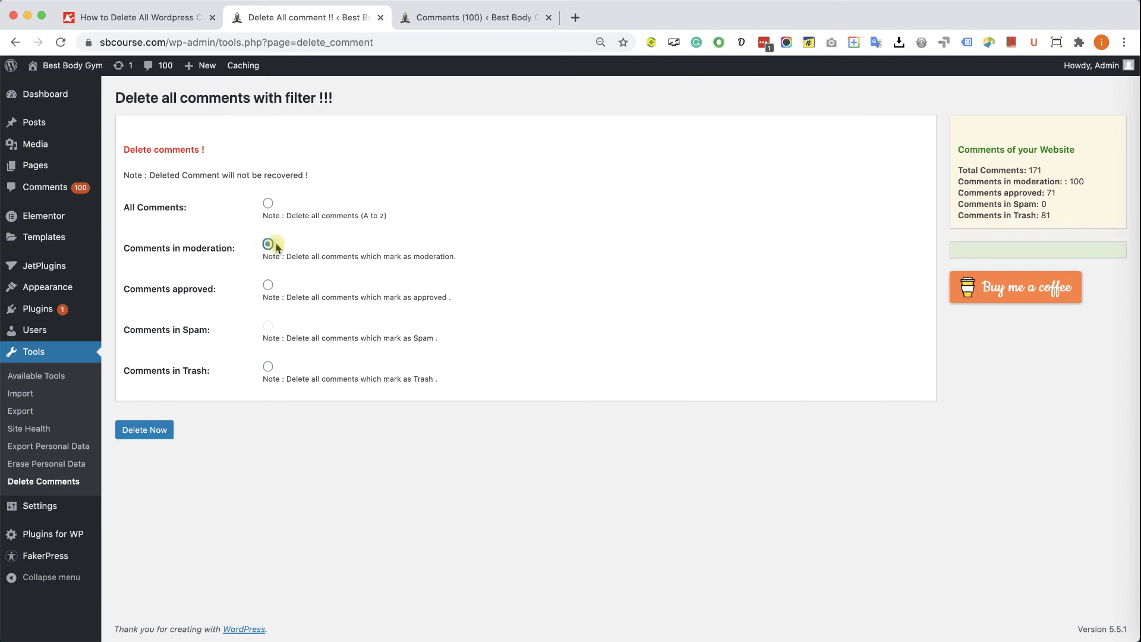
{"action": "left_click", "coordinate": [158, 431]}
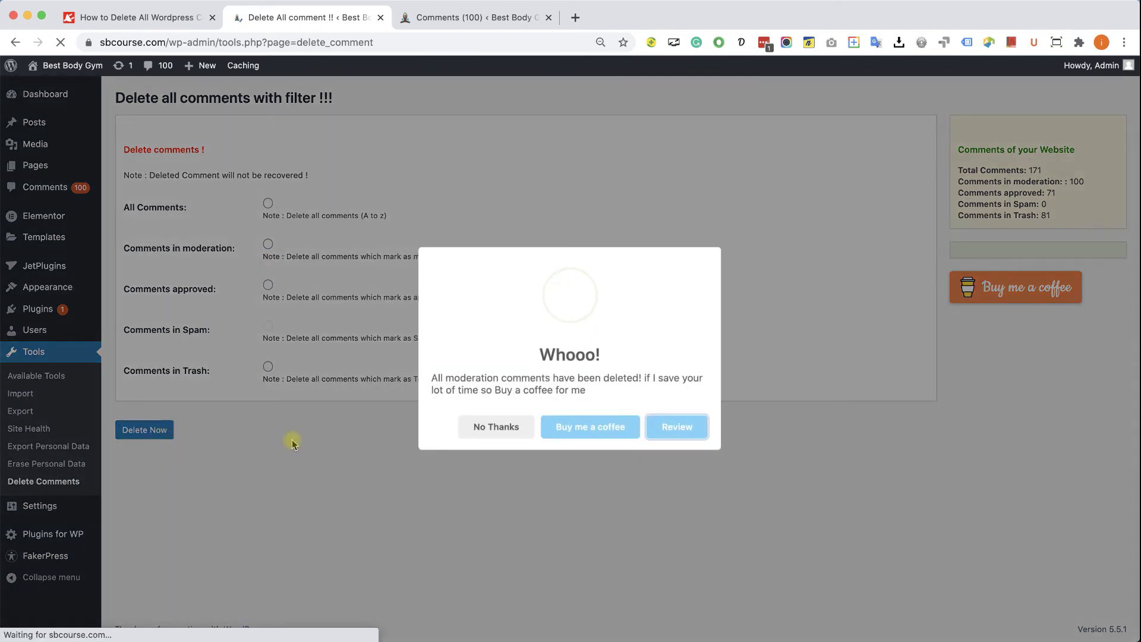
{"action": "left_click", "coordinate": [481, 432]}
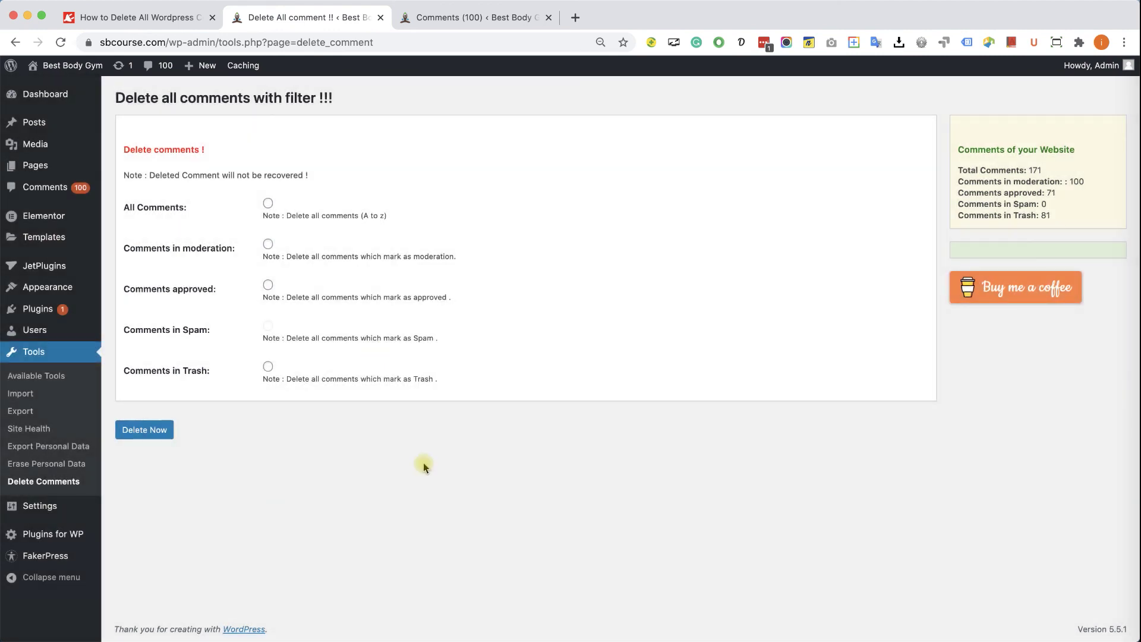
{"action": "left_click", "coordinate": [437, 27]}
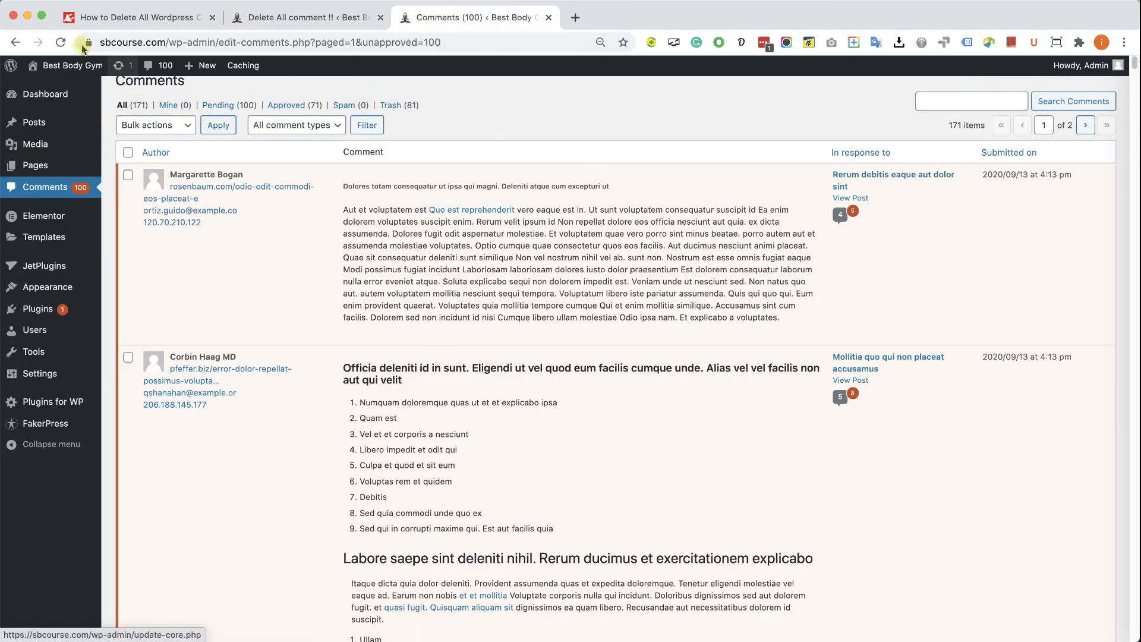
Reload the comments list to show the updated counts after the moderation deletion.
{"action": "left_click", "coordinate": [60, 42]}
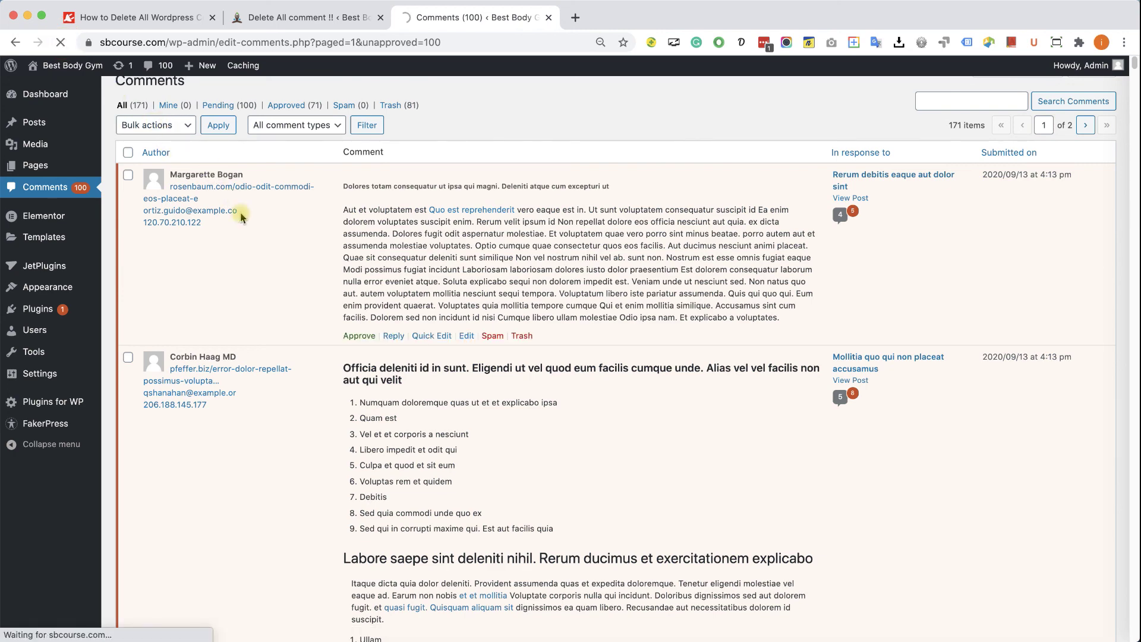